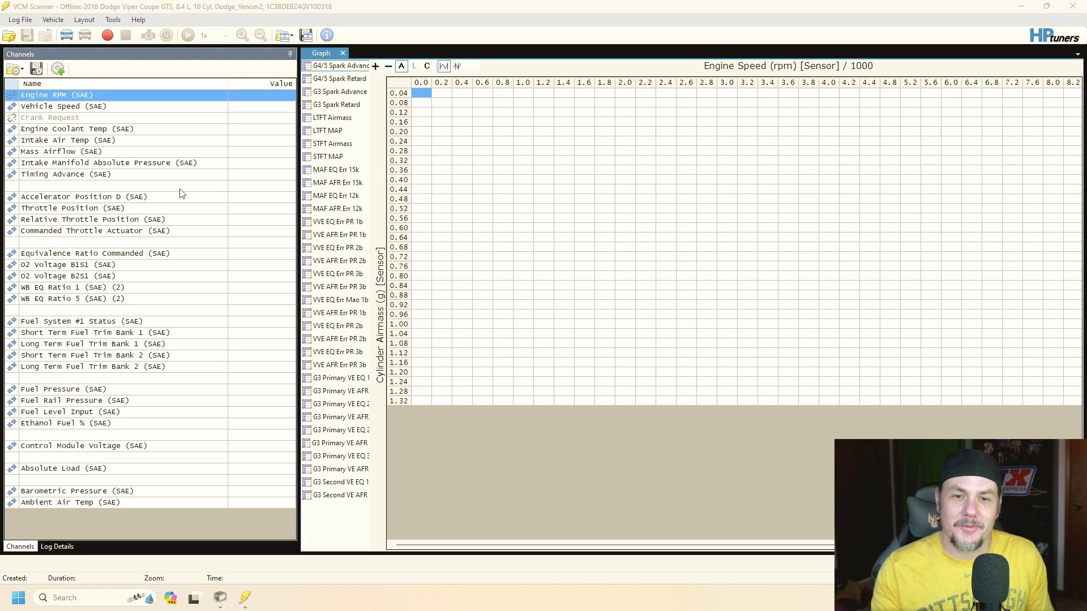
- From the empty channel row's context menu, open Channels Config Advanced Properties at the CAN Inputs section
right_click(179, 188)
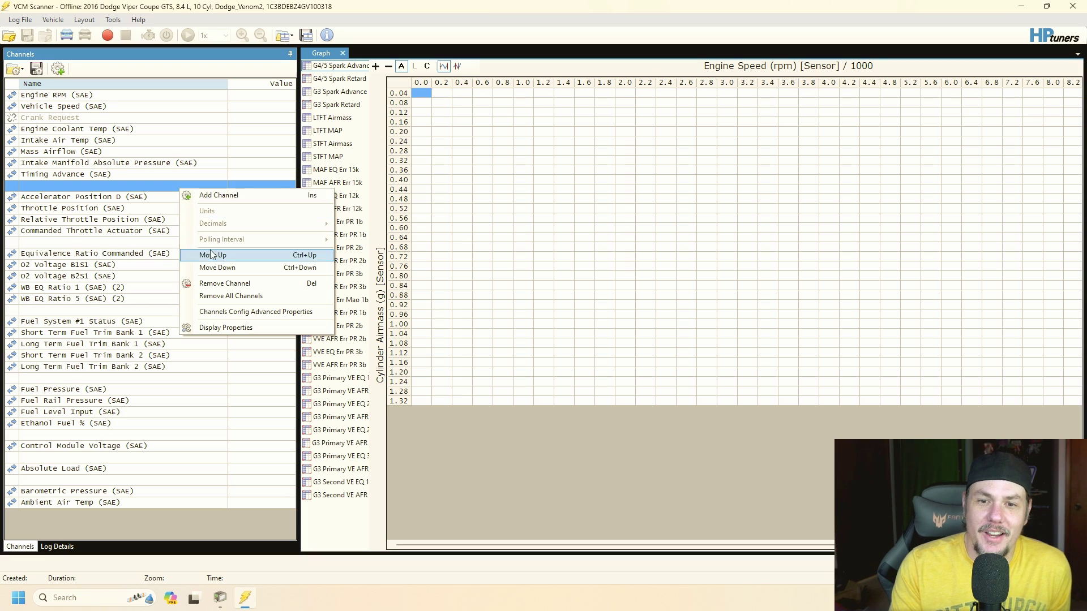
click(249, 312)
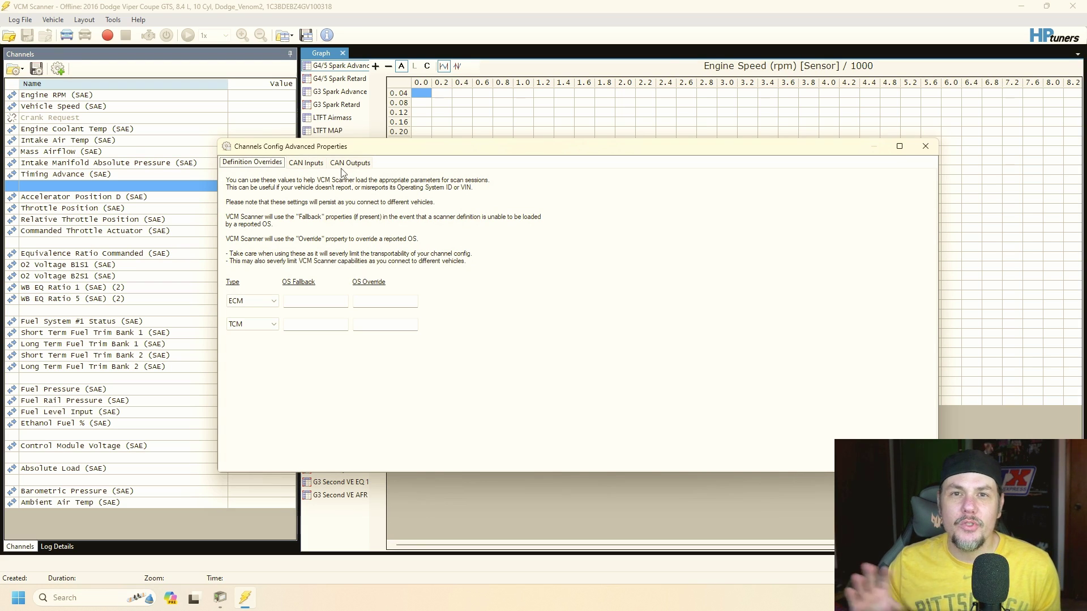
click(312, 164)
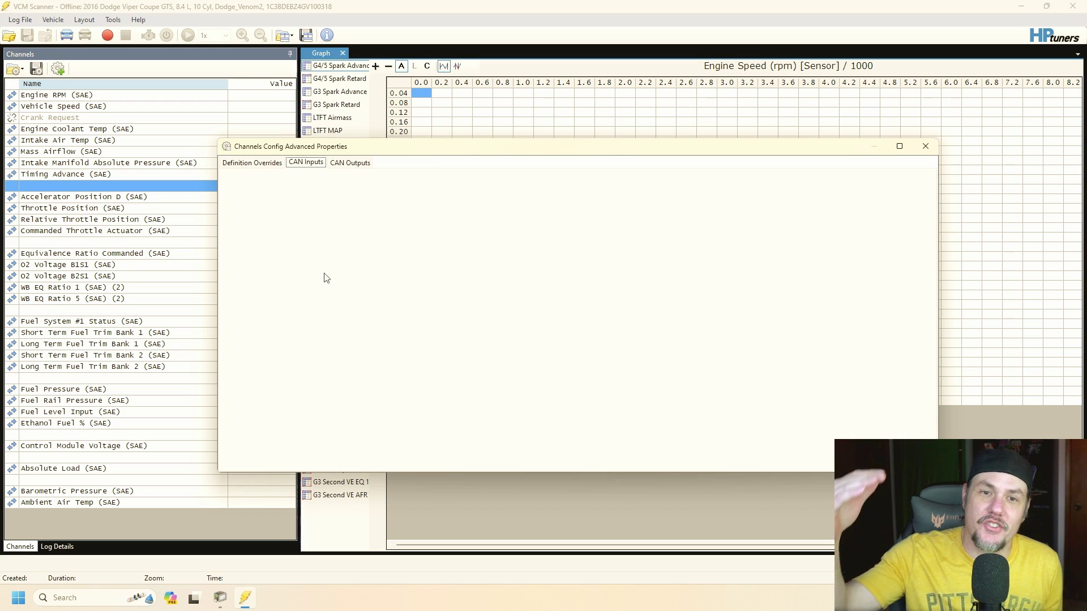
- Add a new CAN output row, keeping 10 Hz frequency and bus Ext_0
click(352, 163)
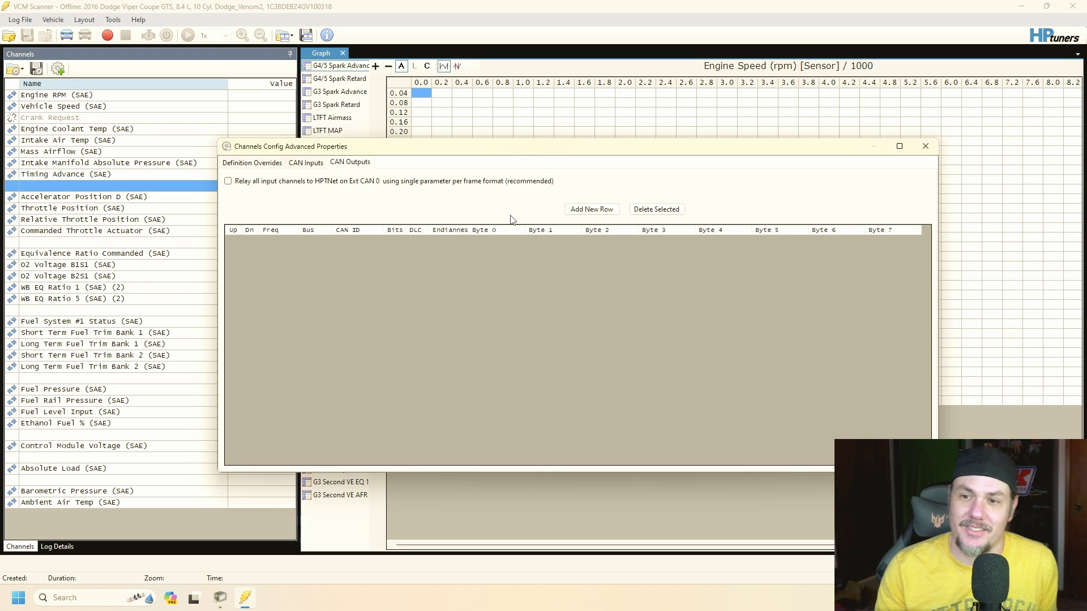
click(598, 210)
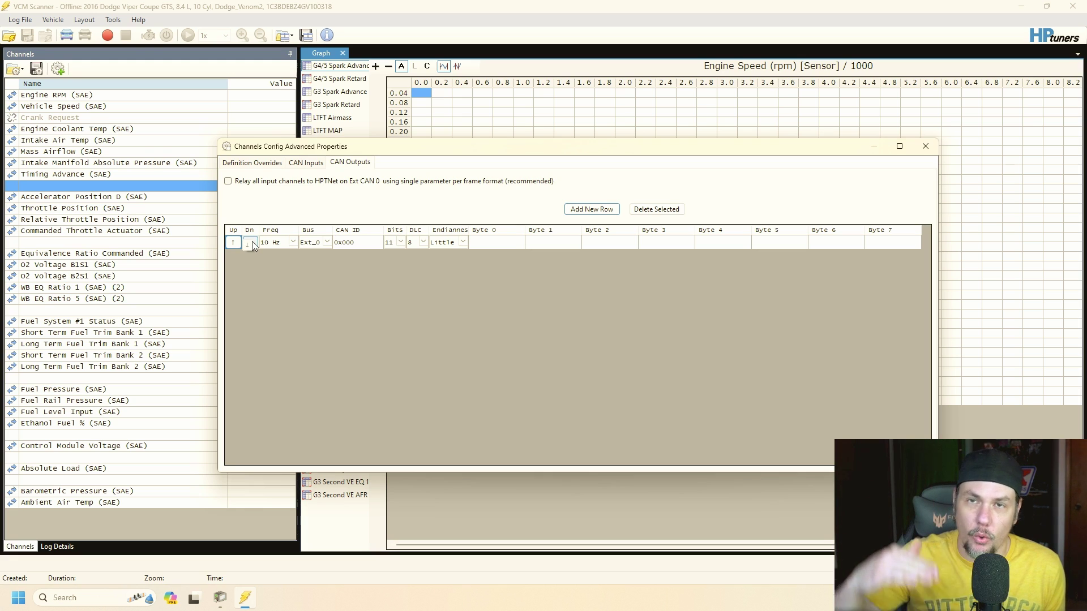
click(294, 242)
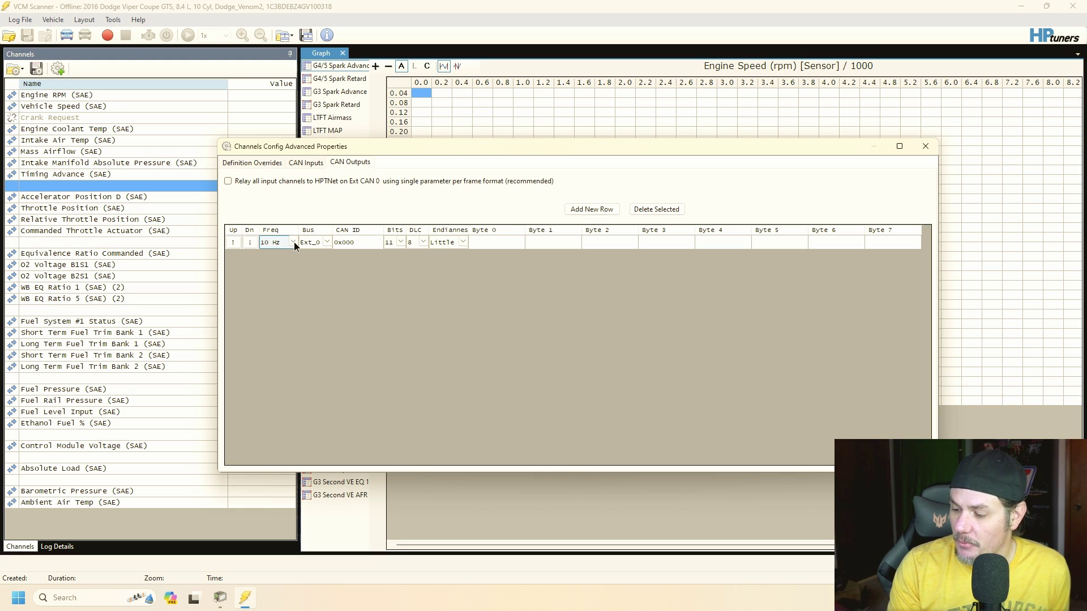
click(294, 242)
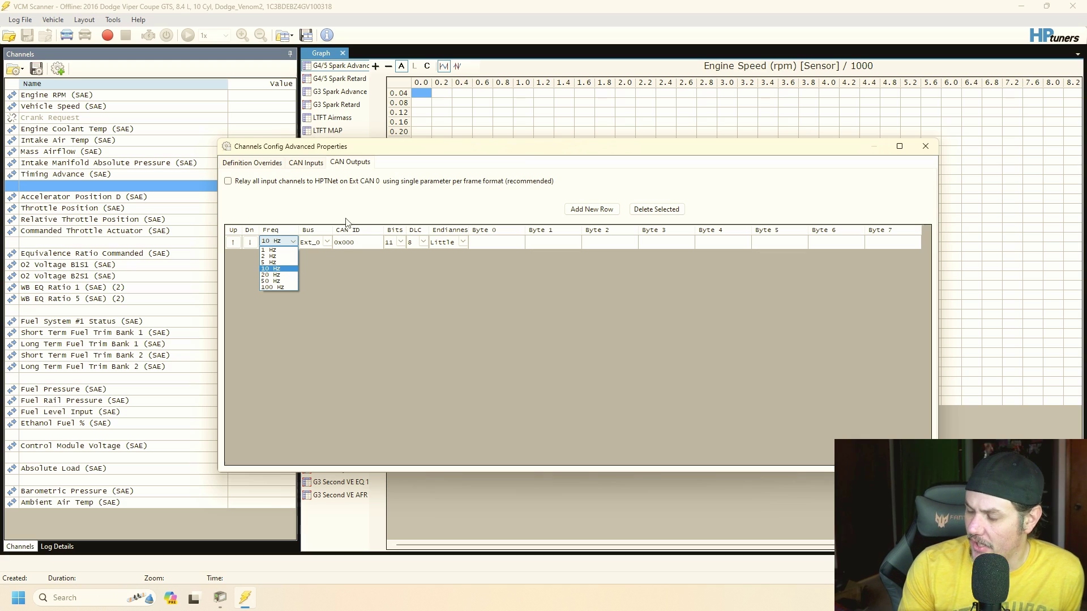
click(326, 246)
click(327, 240)
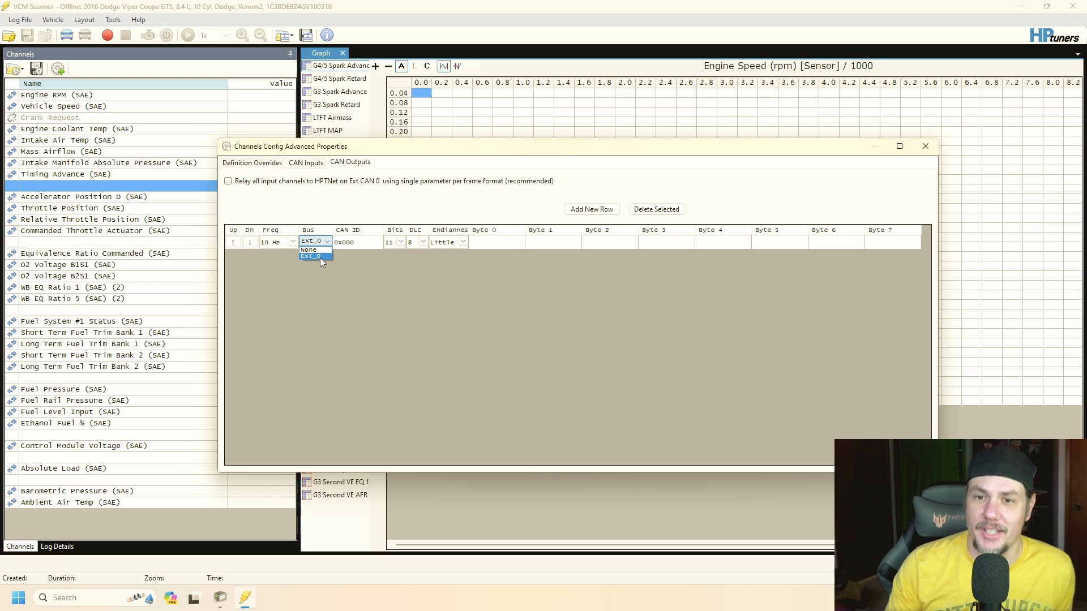
- Change the output row's CAN ID to 0x001, leaving 11 bits and DLC 8
click(361, 243)
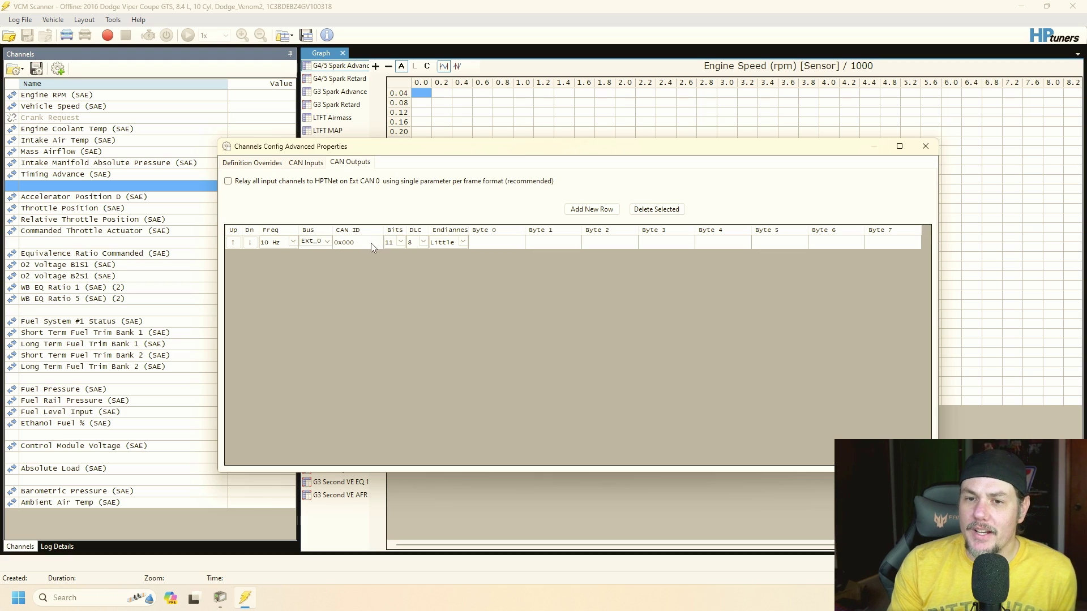
click(365, 243)
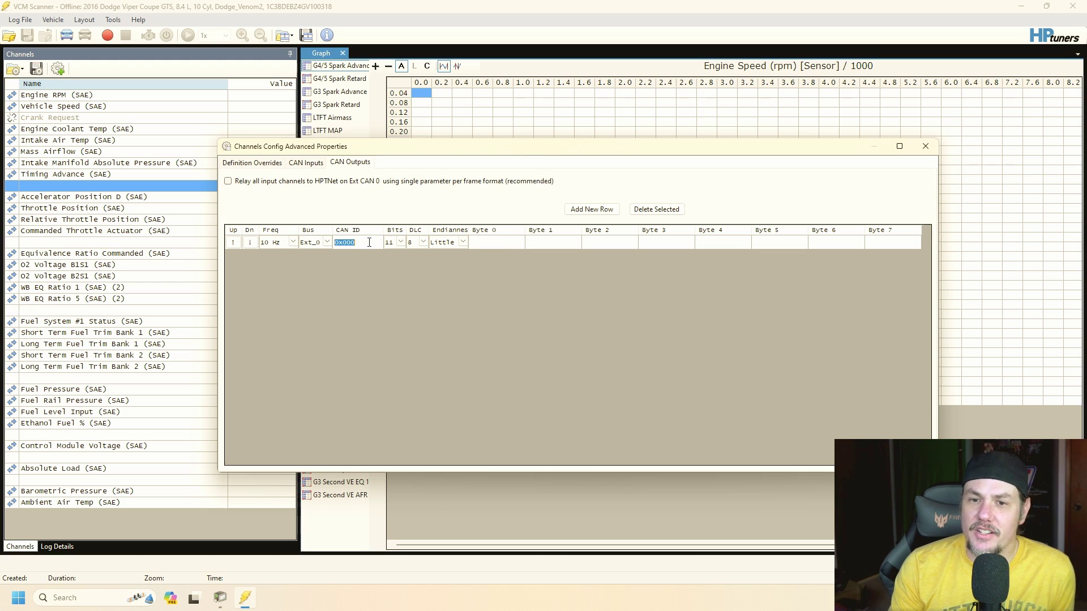
click(365, 245)
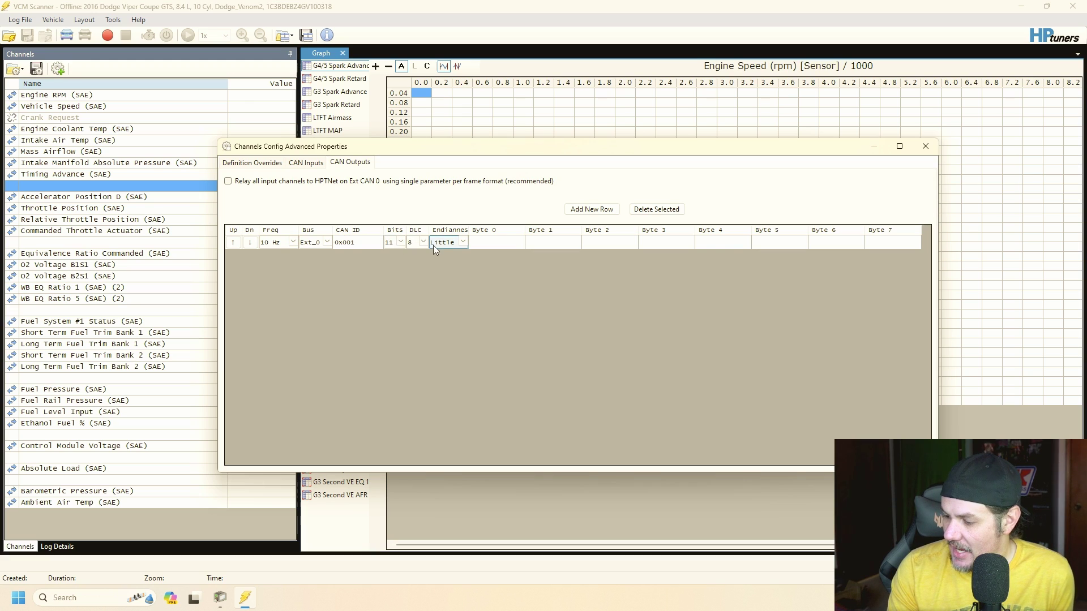
click(390, 243)
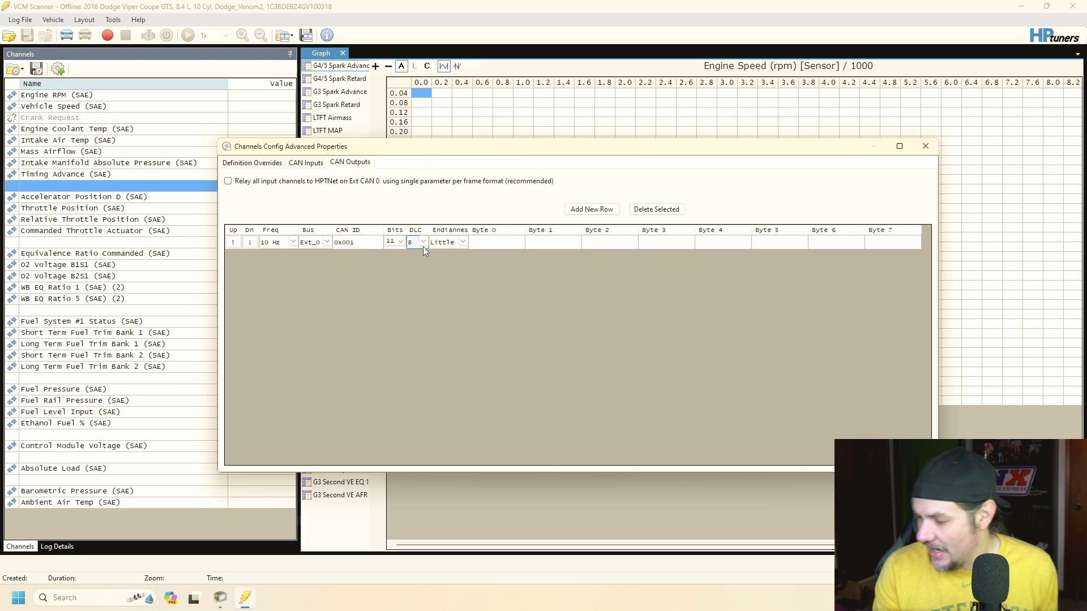
click(424, 240)
click(424, 242)
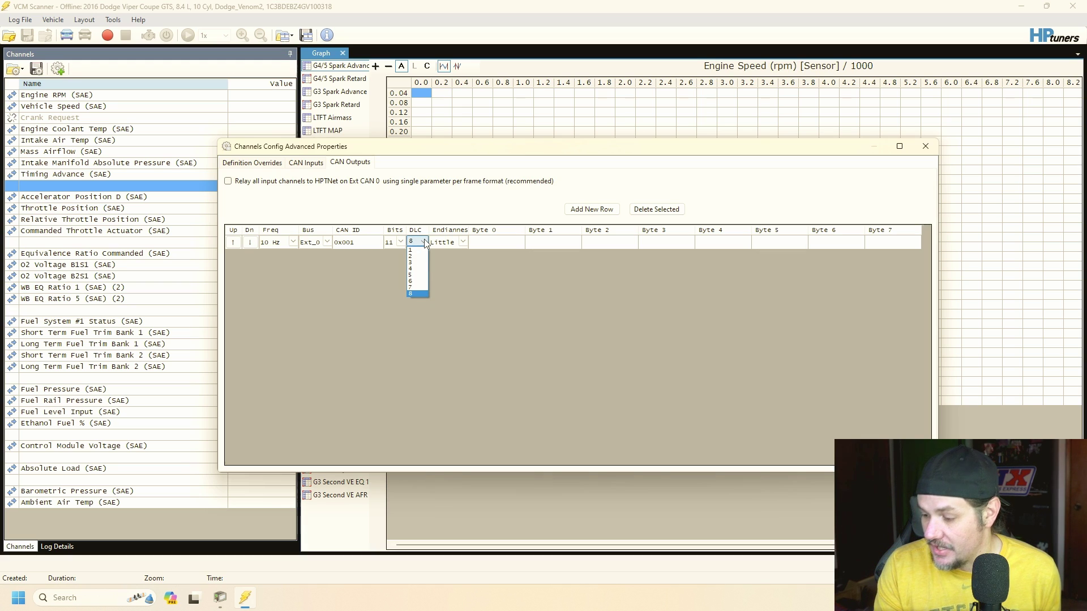
click(426, 242)
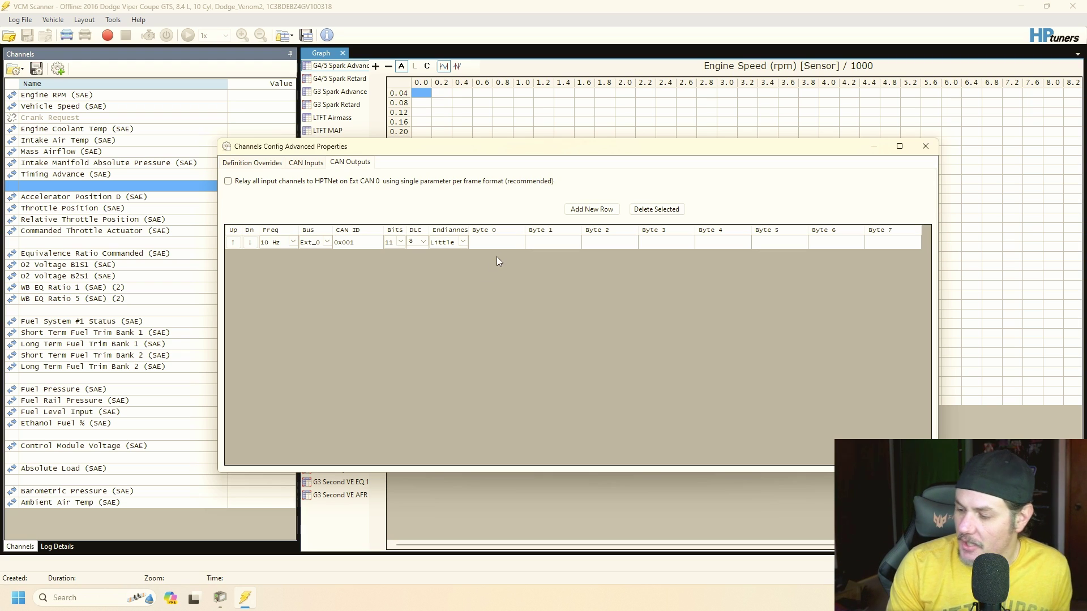
- Open the Byte 0 output channel settings and set the channel length to 2 bytes
click(496, 241)
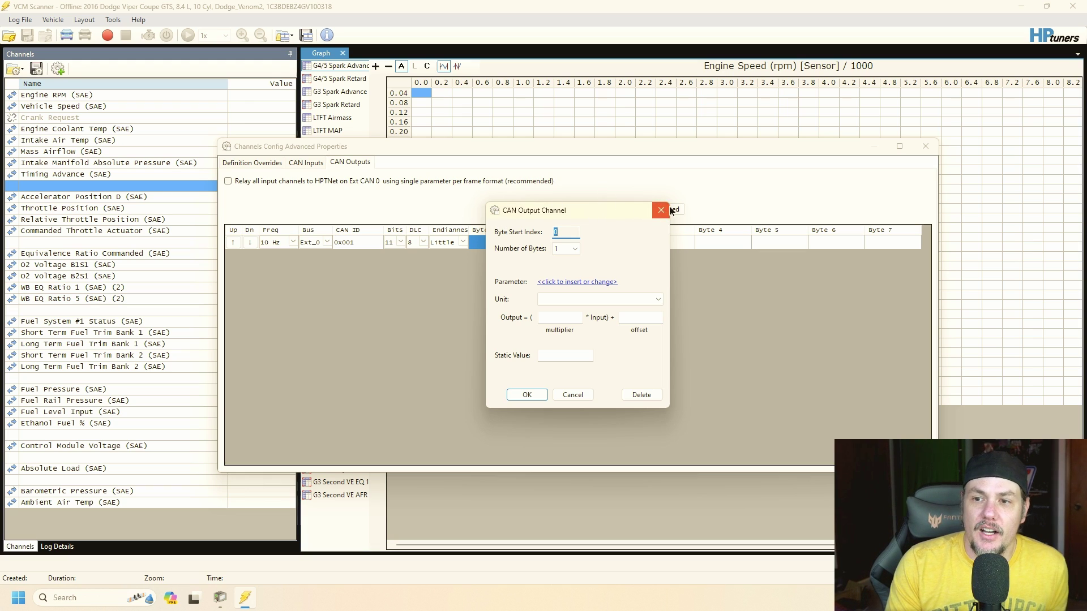
click(661, 210)
click(505, 244)
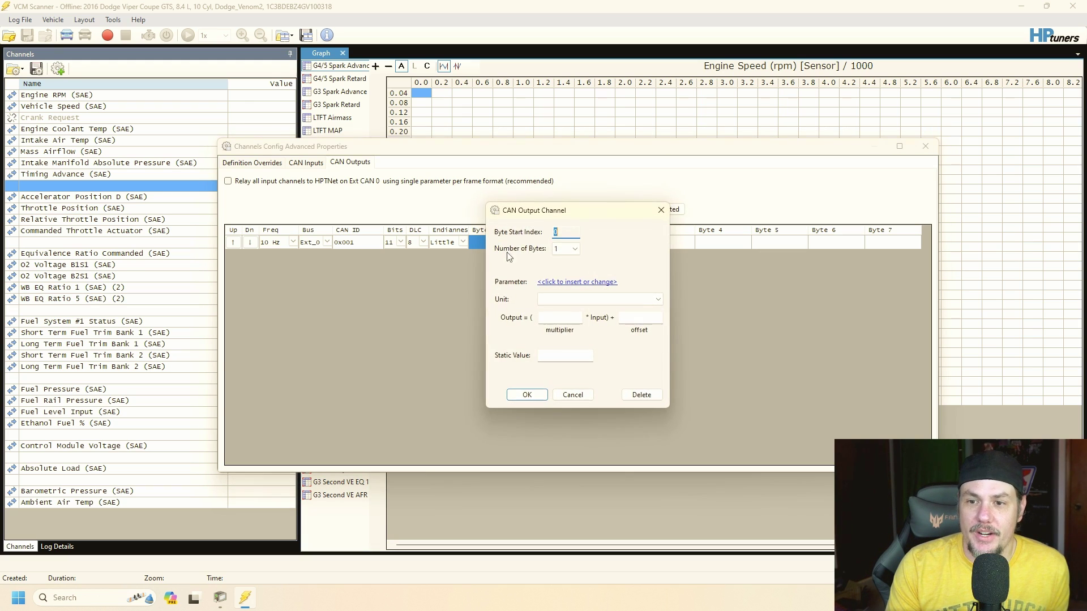
click(574, 252)
click(572, 268)
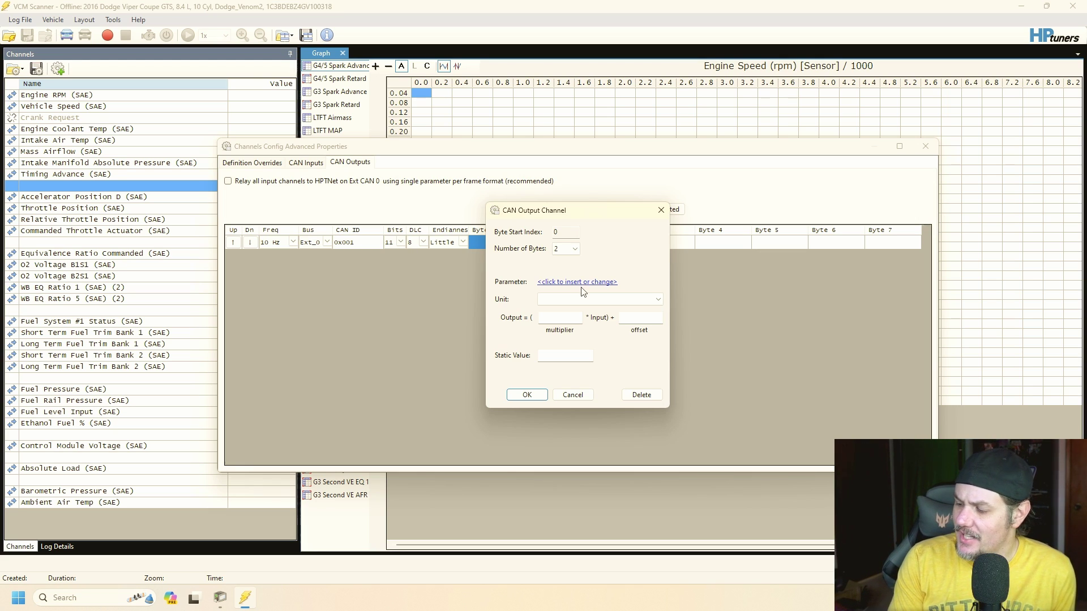
- Pick Engine > General > Engine RPM (SAE) as Byte 0's parameter, accepting the generic Engine Speed sensor
click(580, 284)
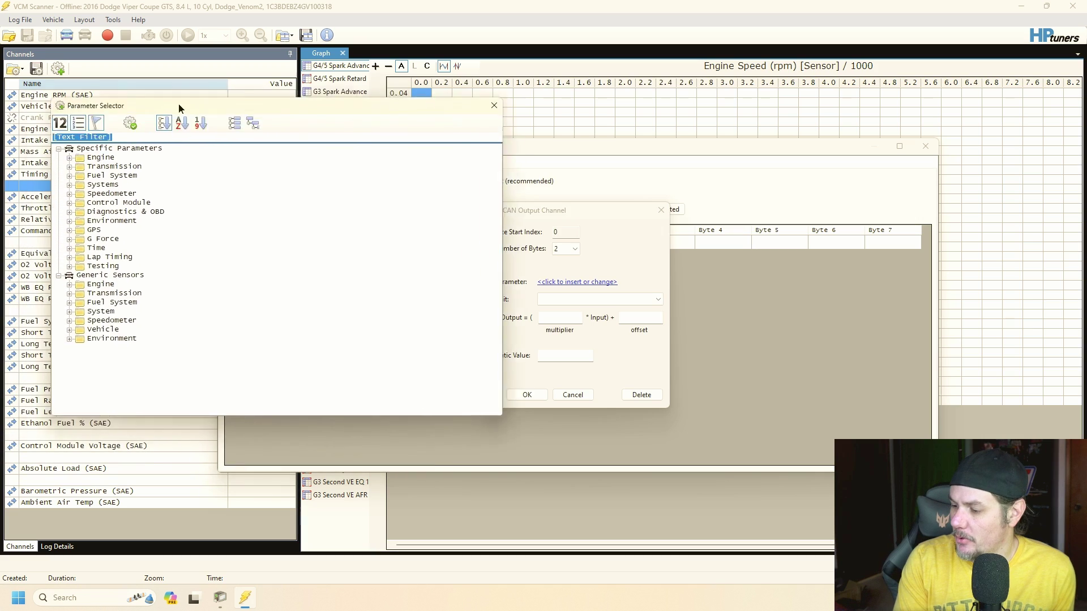
drag(178, 103, 423, 112)
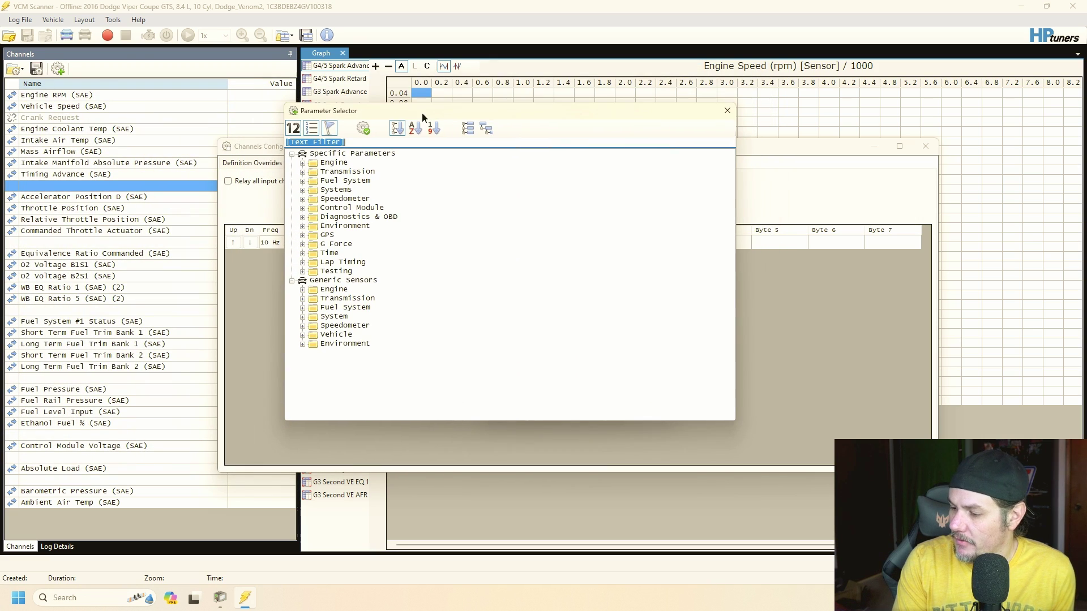
click(364, 131)
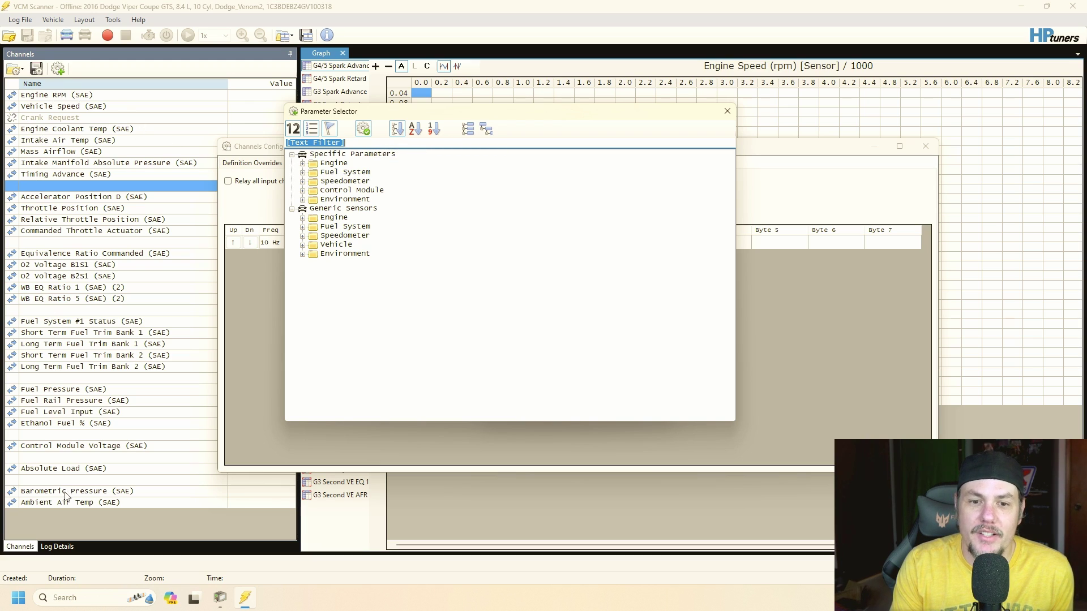
click(303, 164)
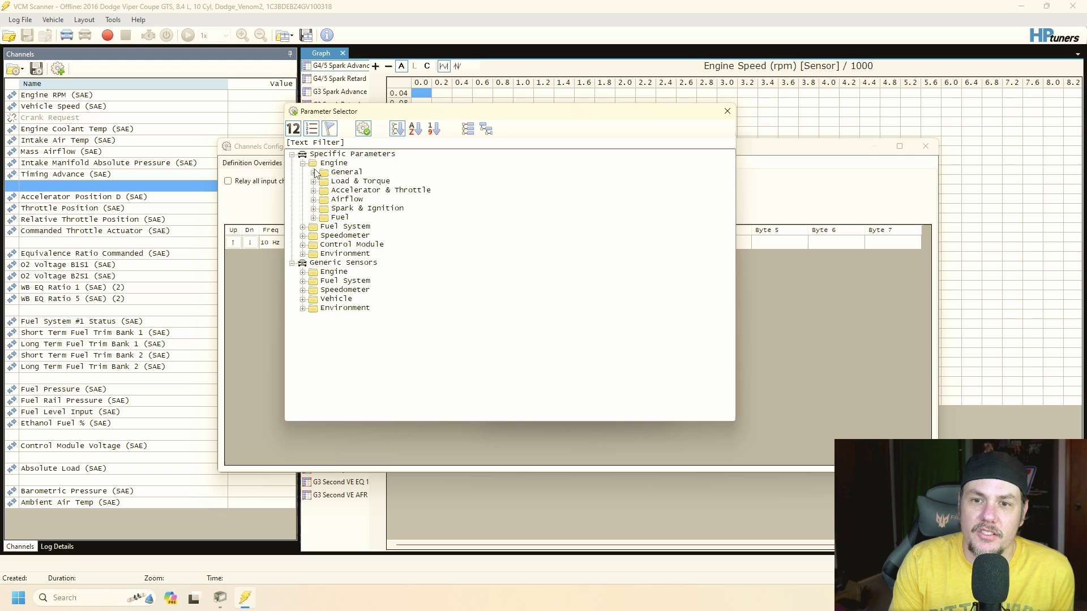
click(313, 172)
double_click(376, 183)
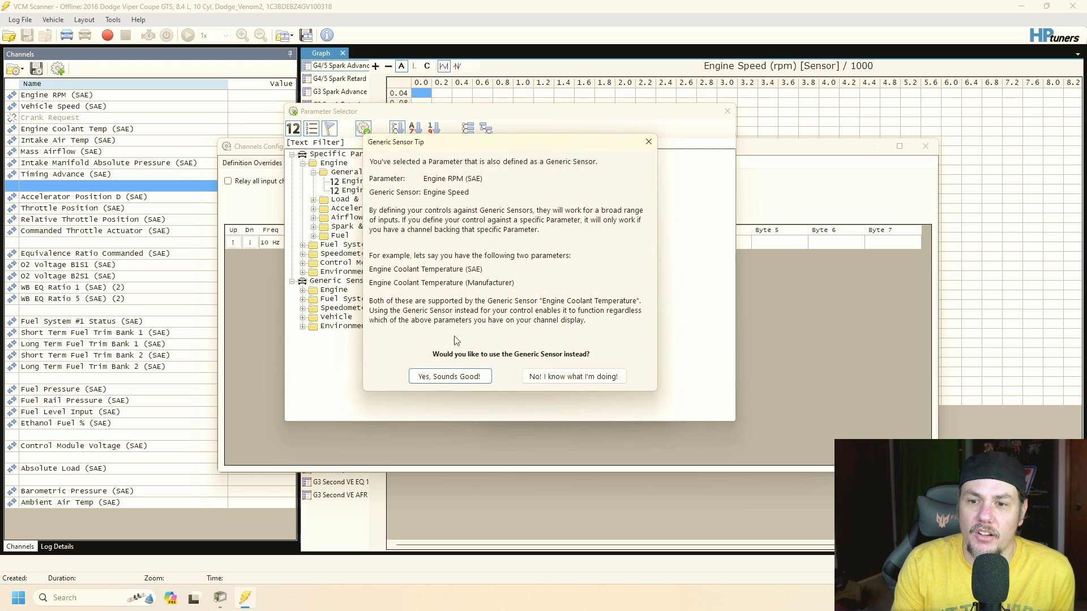
click(458, 376)
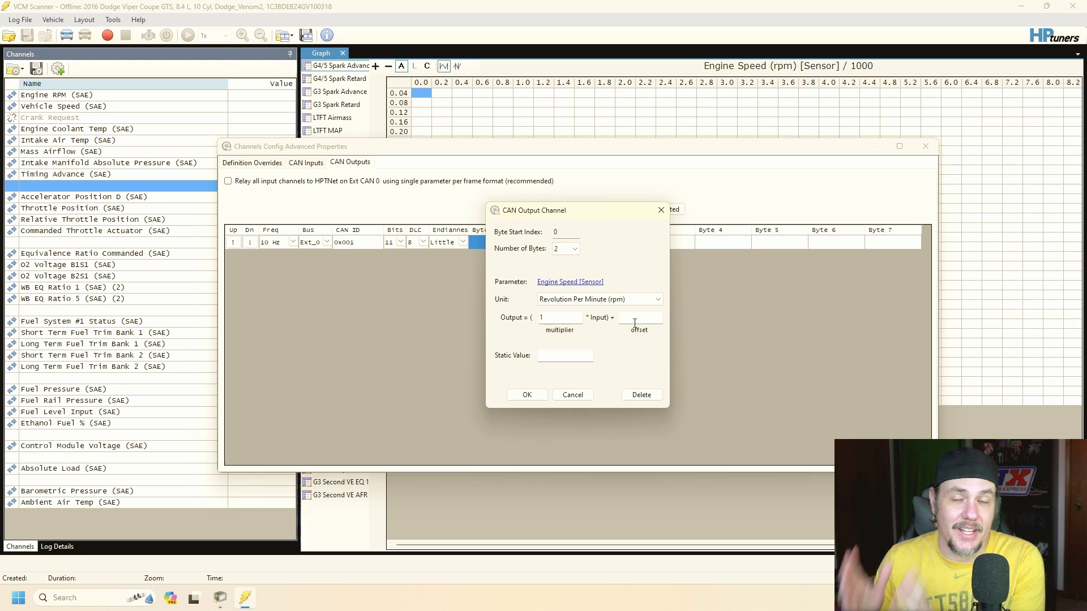
click(573, 317)
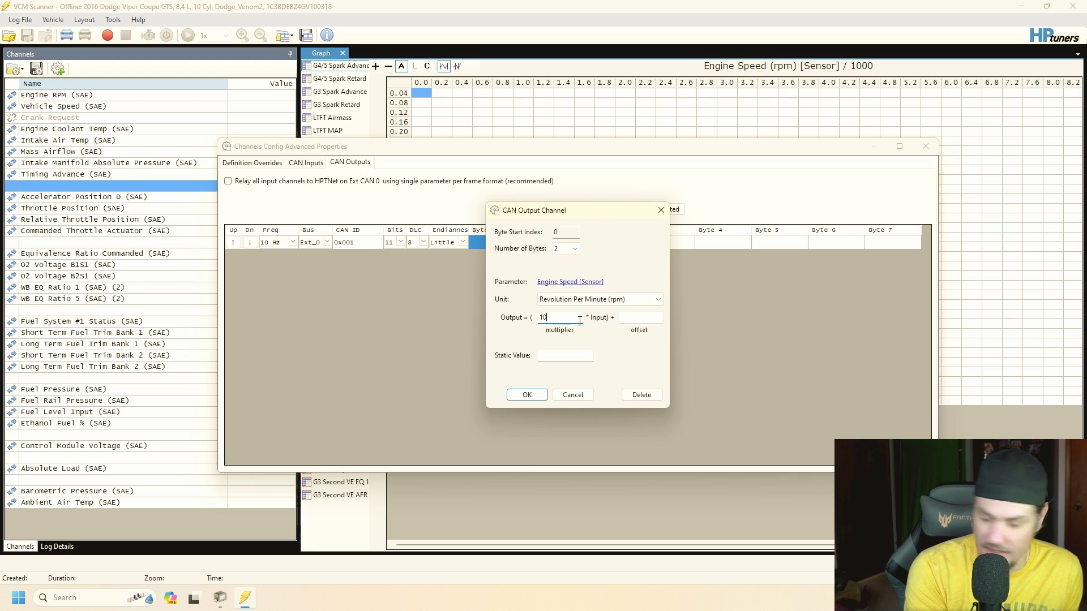
click(572, 355)
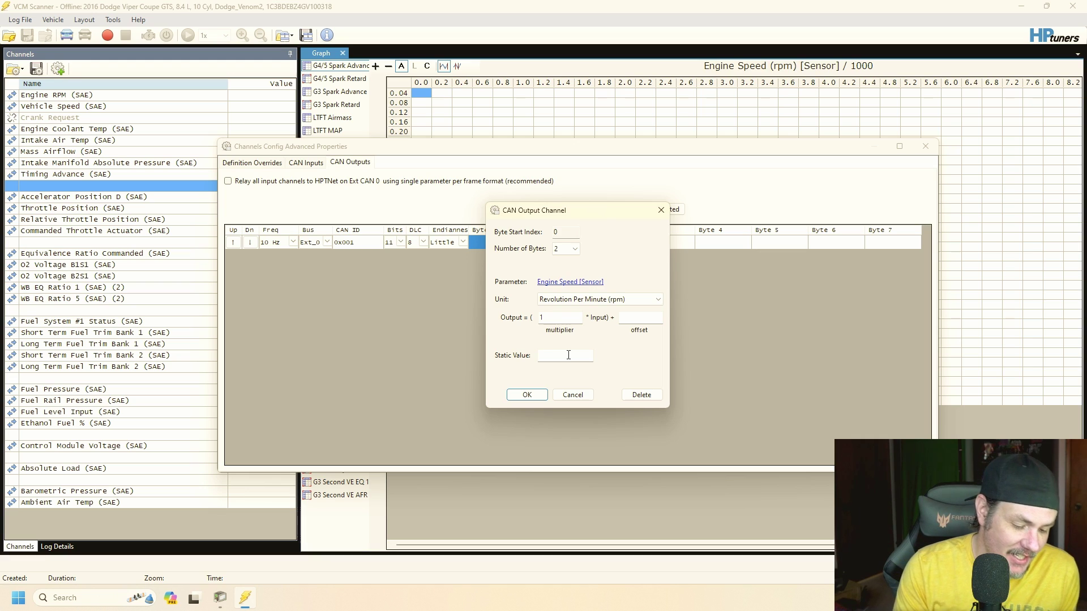
- Set the static value to 0 and confirm, then reopen Byte 0 with a 1-byte length
text(0)
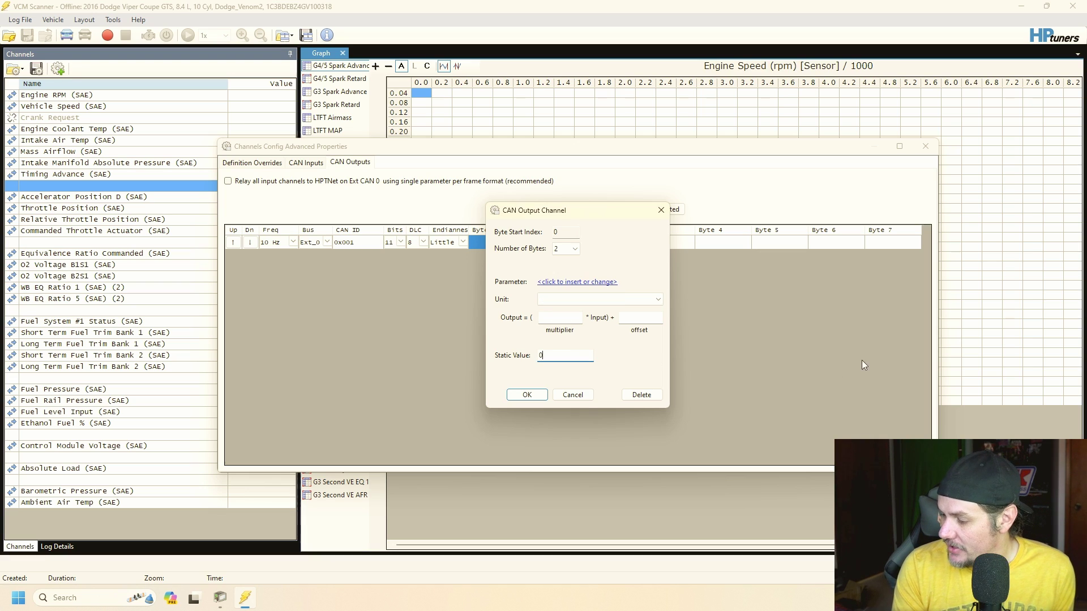
click(525, 395)
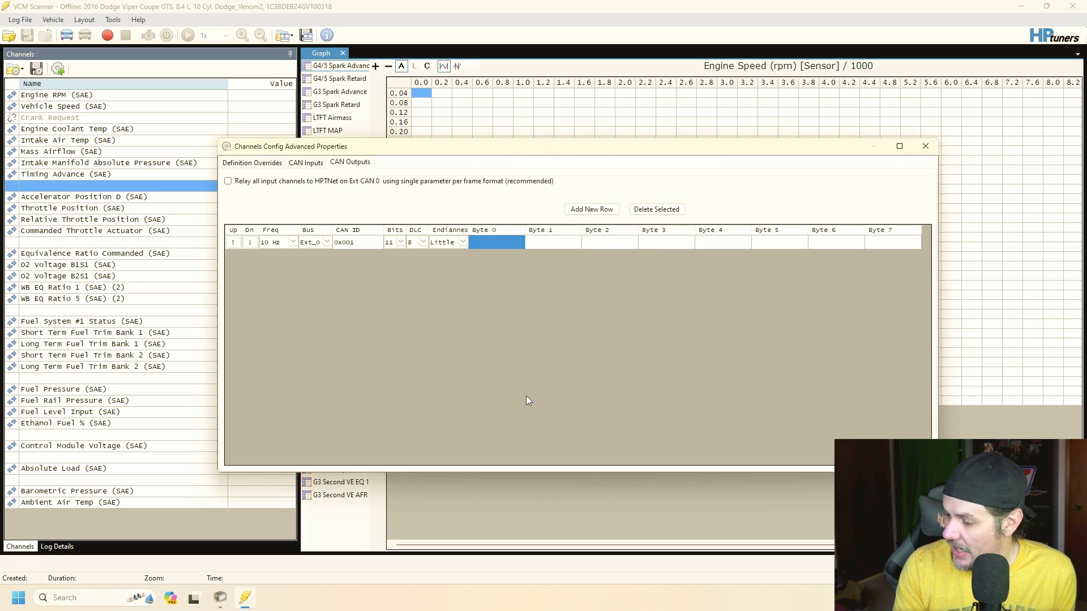
double_click(516, 242)
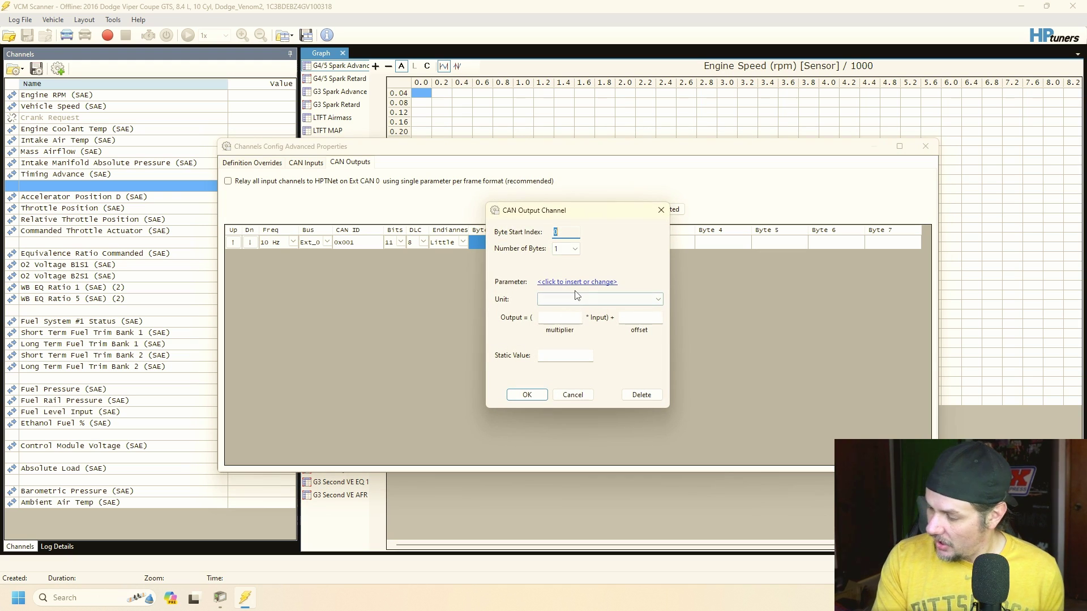
click(571, 250)
click(569, 252)
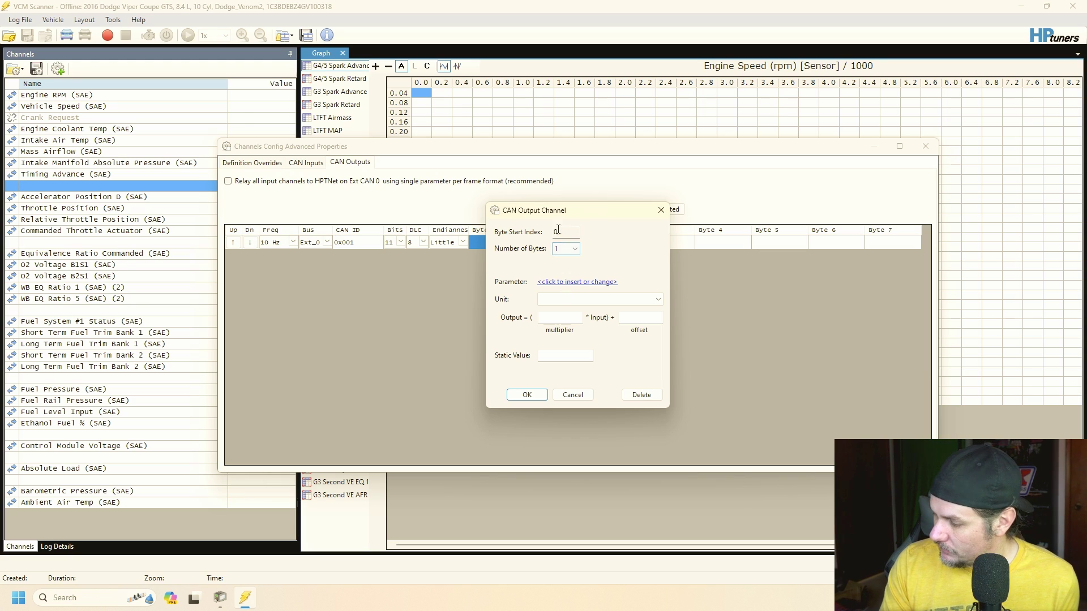
- Assign Engine RPM to Byte 0 via the generic Engine Speed sensor and confirm
click(577, 282)
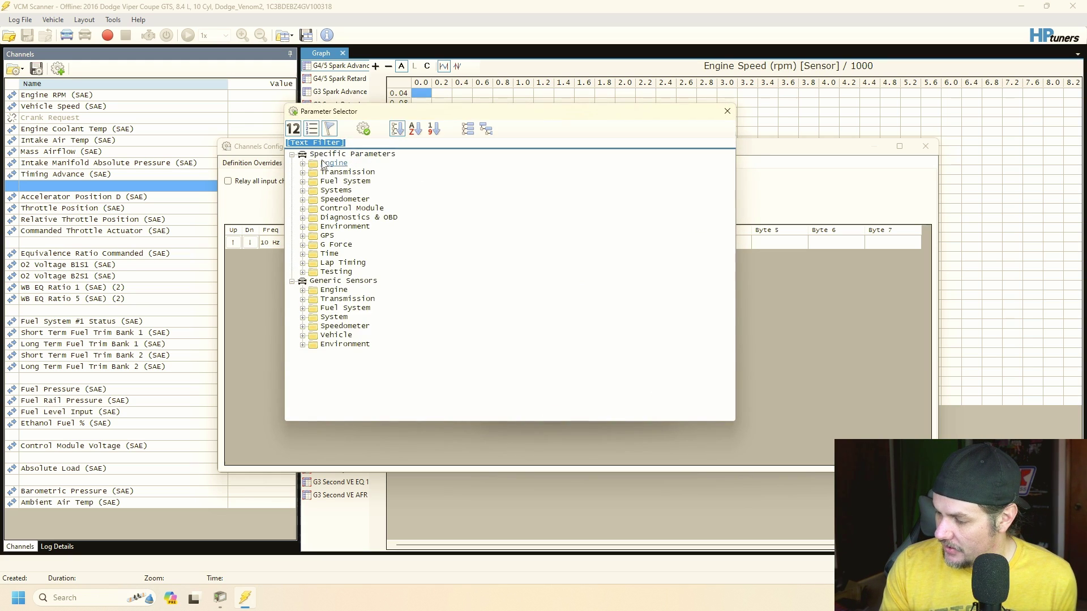
click(303, 164)
click(315, 172)
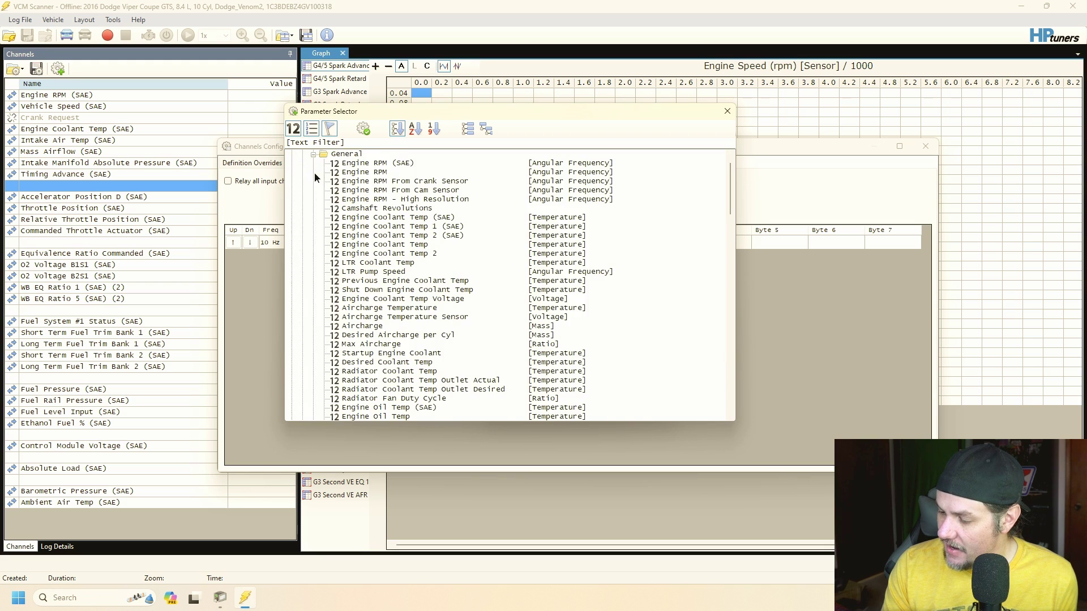
double_click(369, 172)
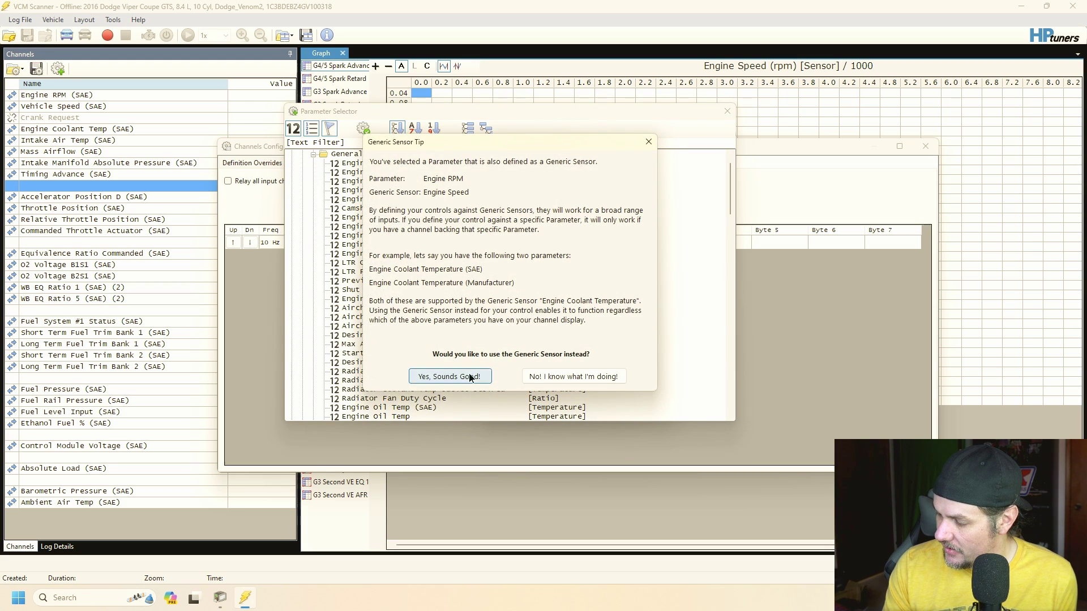
click(470, 431)
click(527, 395)
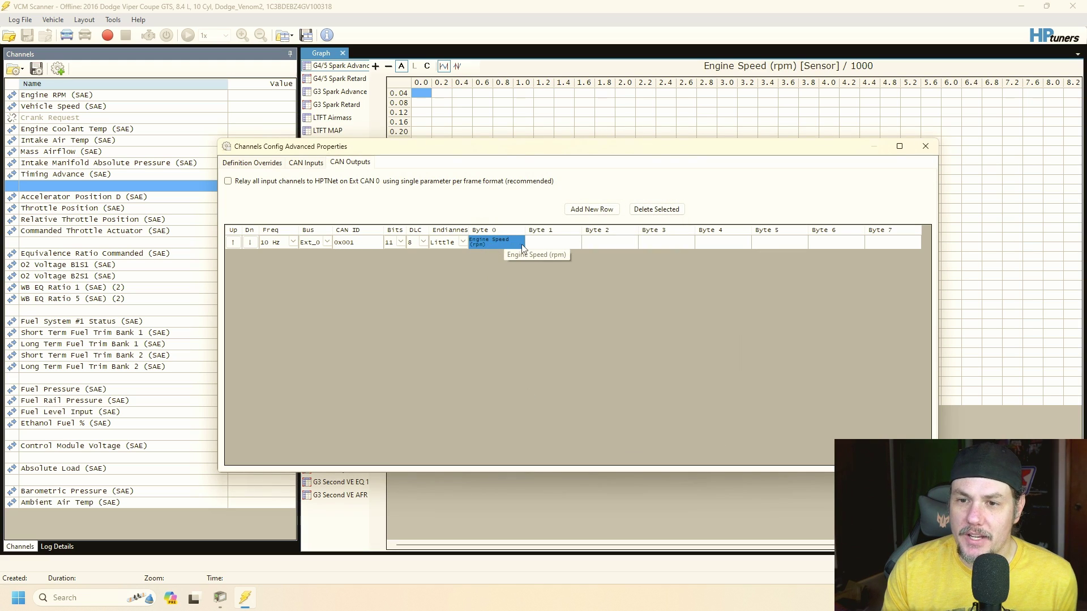
- Widen the Byte 0 Engine Speed output to 2 bytes and confirm
double_click(501, 248)
click(566, 248)
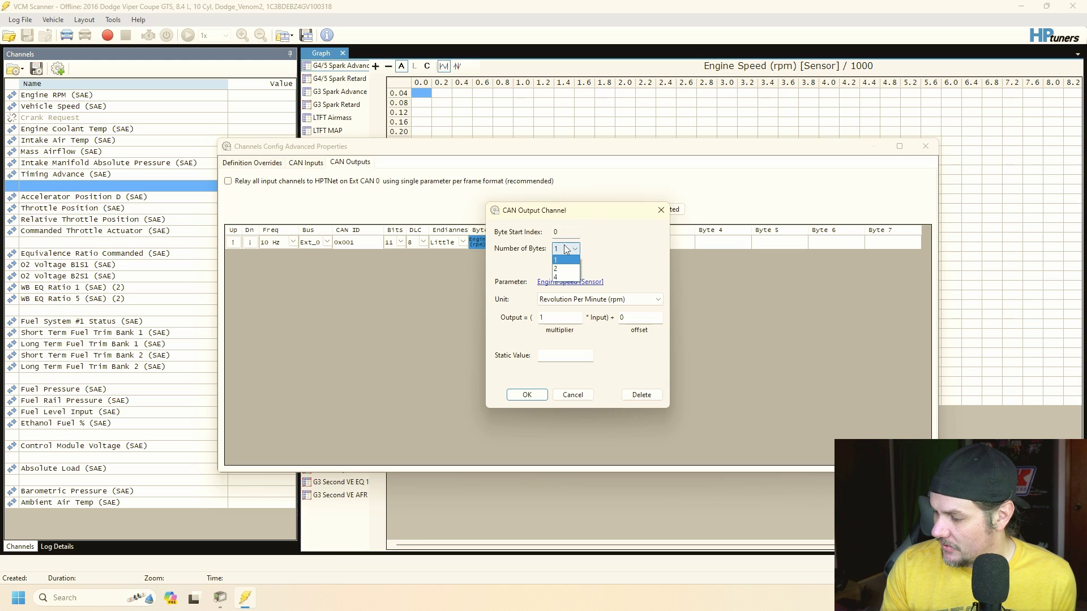
click(560, 269)
click(526, 395)
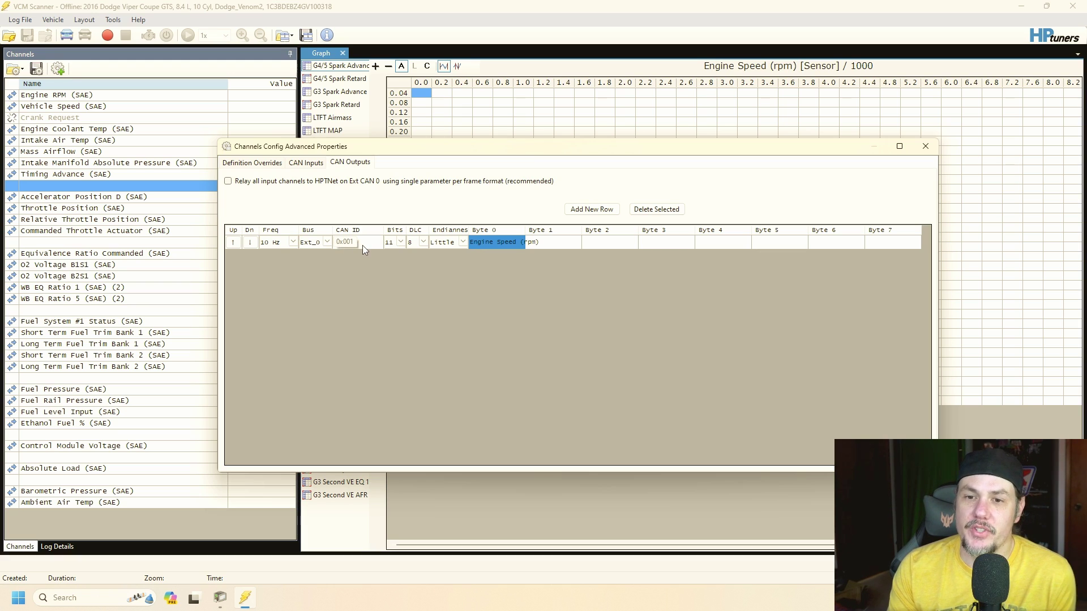
click(409, 242)
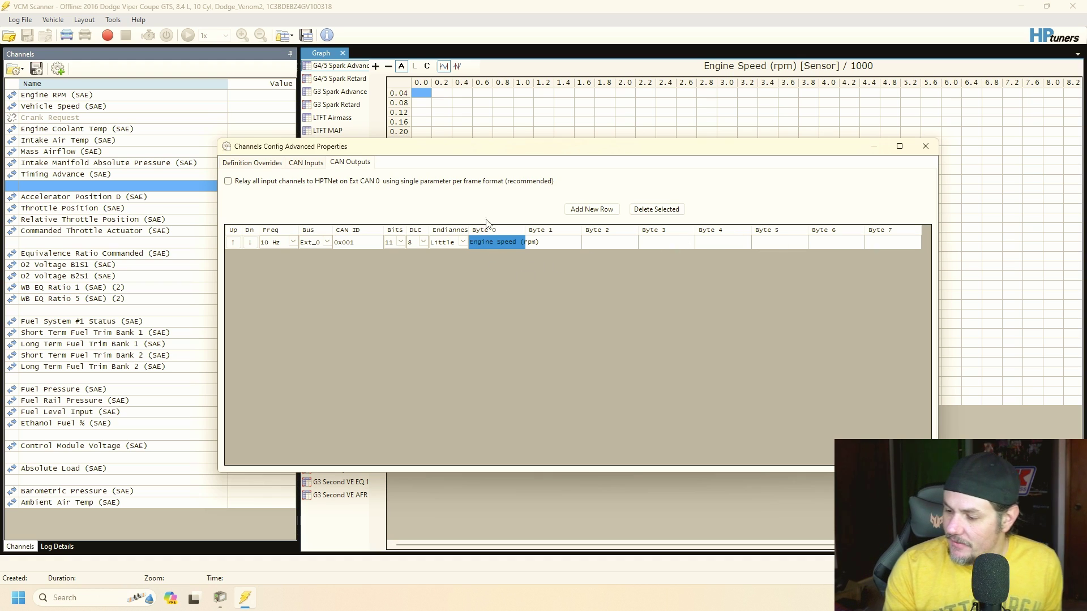
- Close the advanced properties window, then reopen it from the channel list's context menu
click(925, 149)
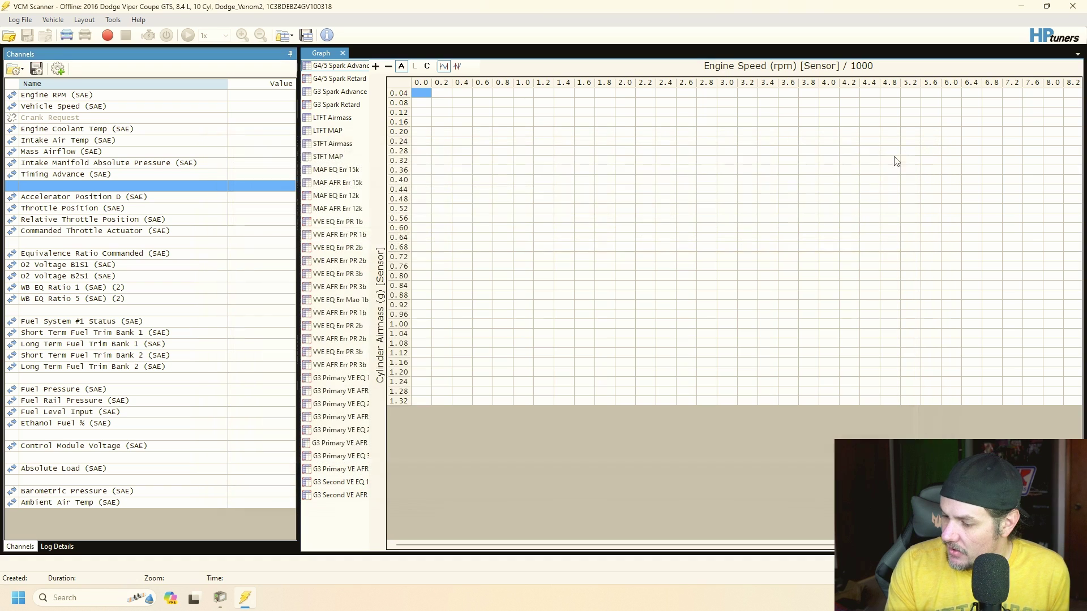
click(52, 19)
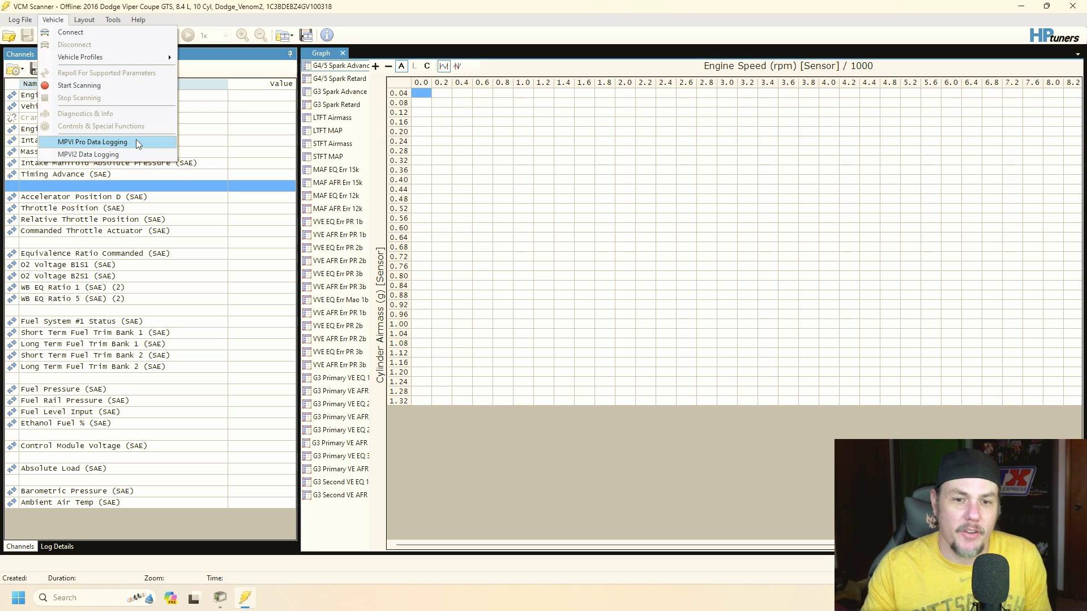
right_click(175, 244)
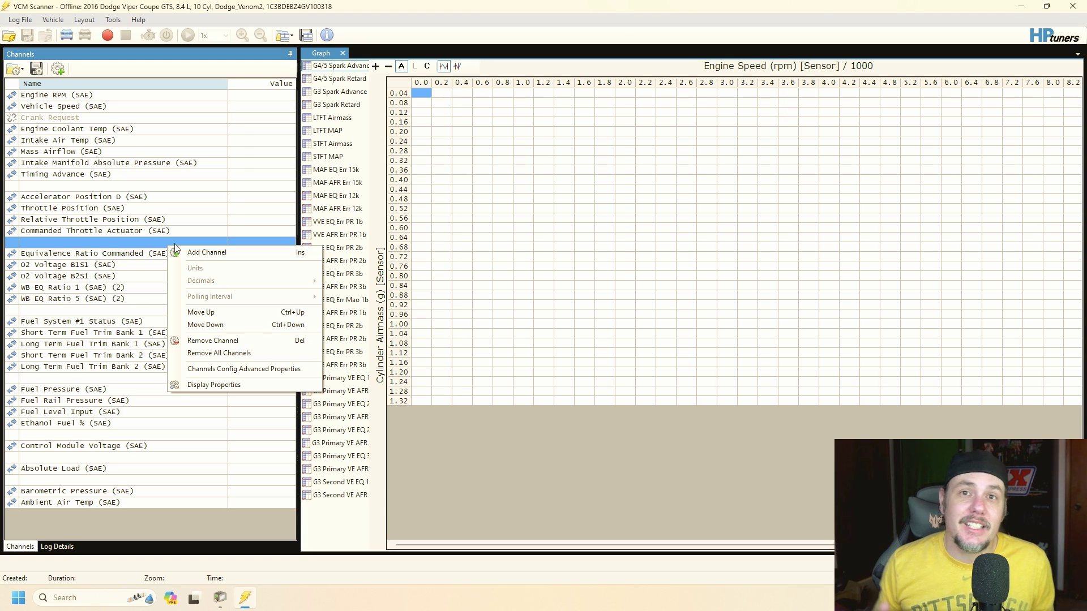
click(224, 370)
click(346, 164)
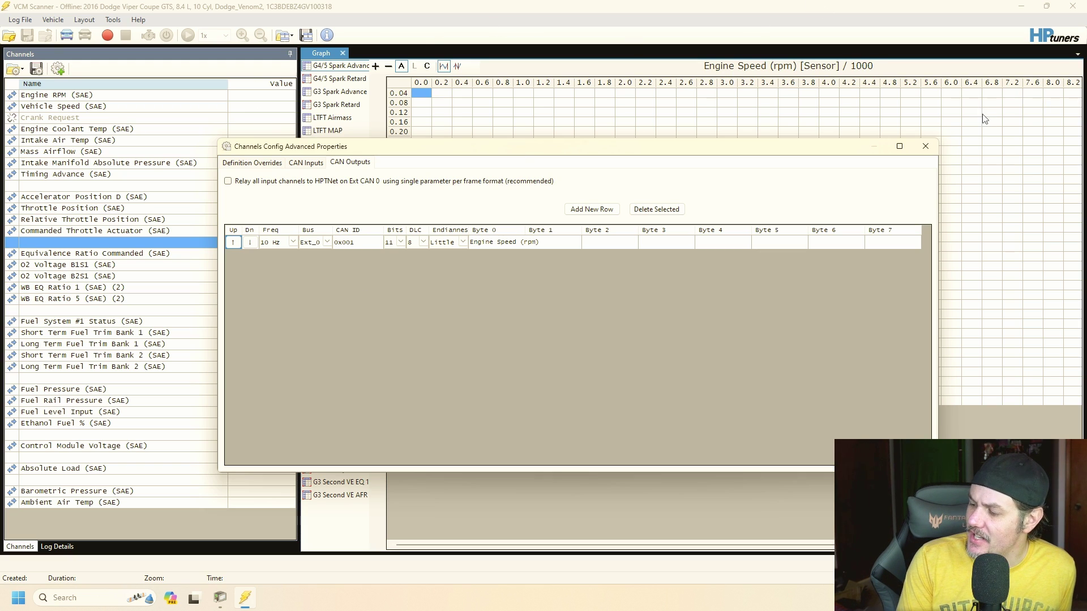
- Close the properties window, open Add Channel, and expand External Inputs > AEM > X-Series UEGO
click(926, 146)
right_click(152, 244)
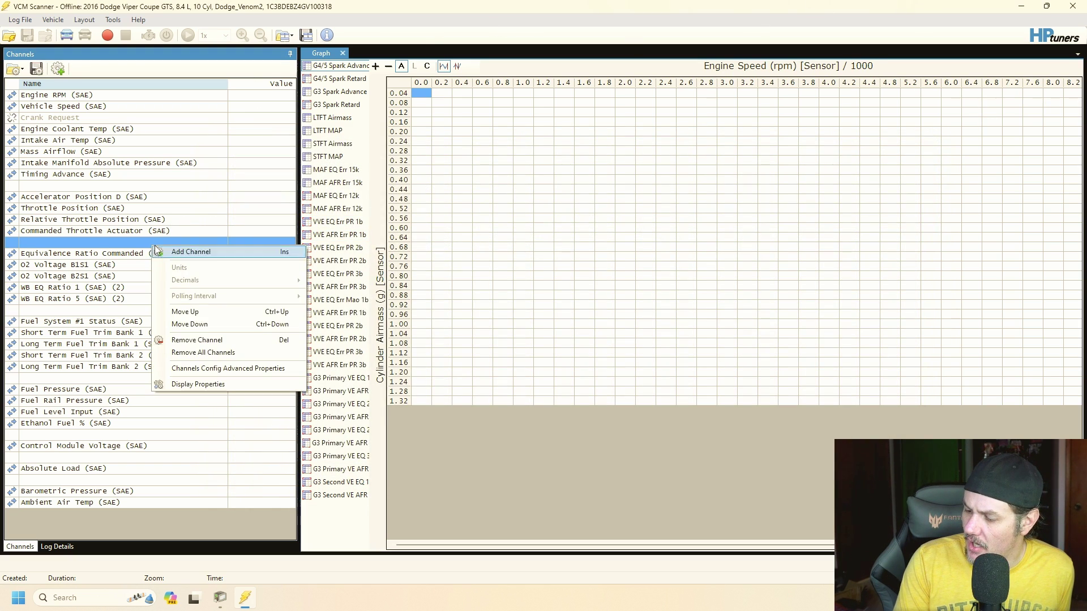
click(206, 253)
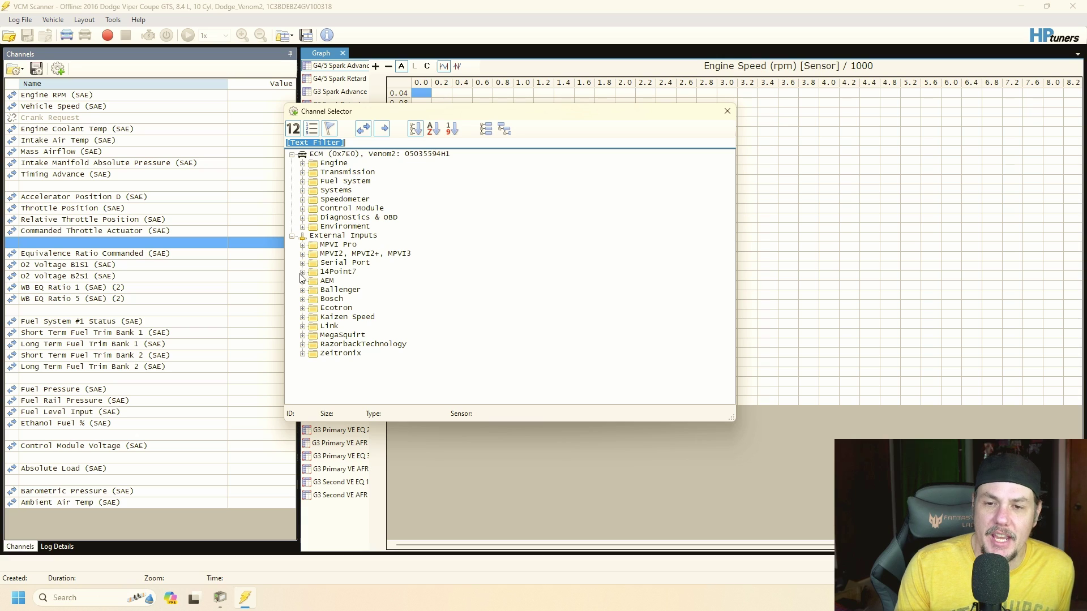
click(302, 282)
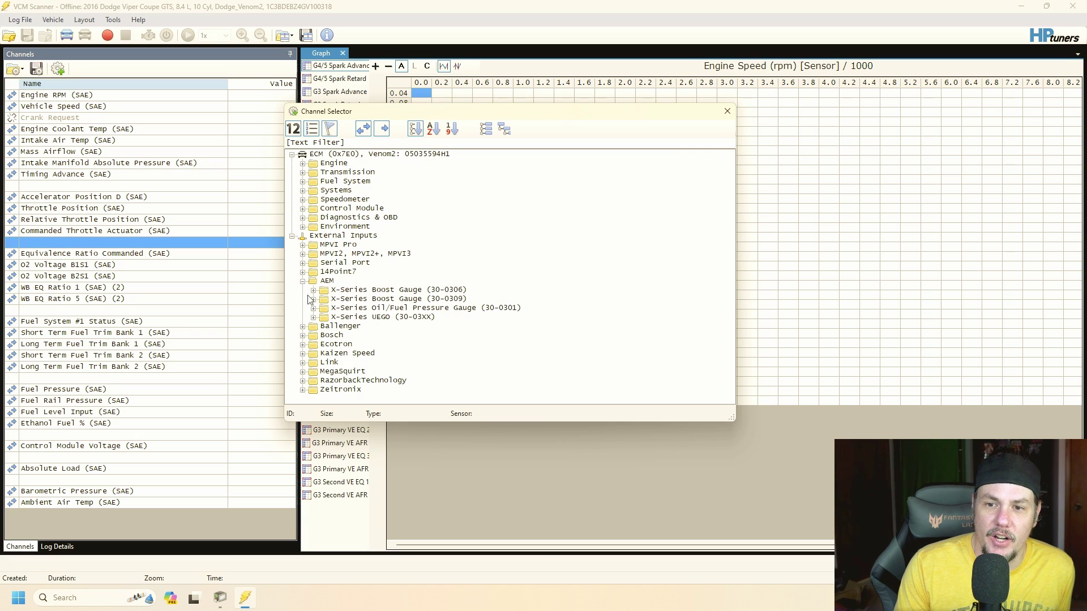
click(315, 317)
scroll(331, 331, down, 3)
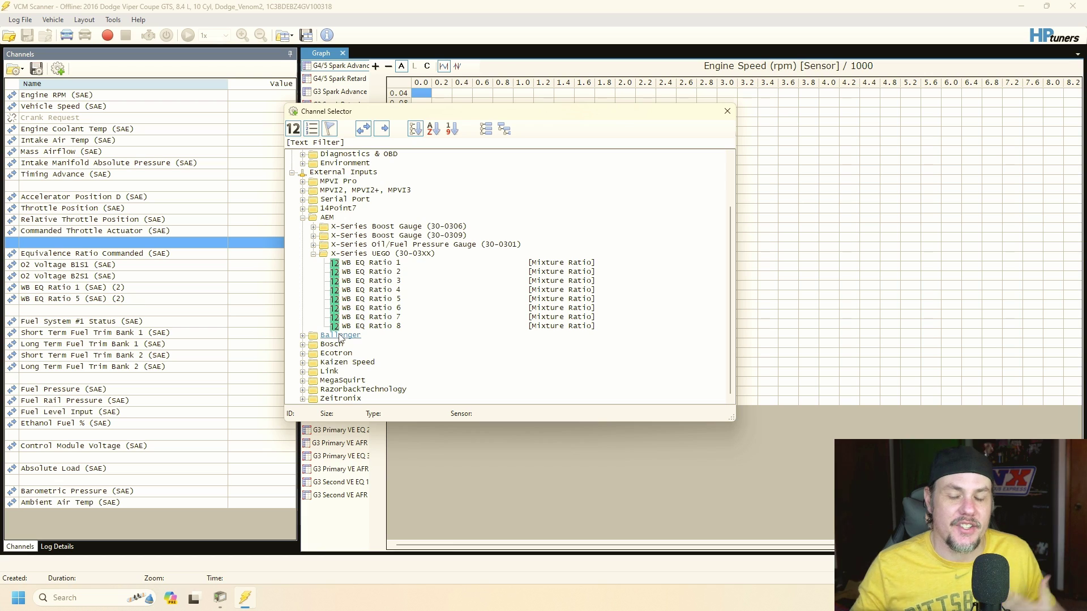
- Expand MegaSquirt > MegaSquirt-2/3 CAN (Adv) to reveal Engine RPM and injector pulse widths
click(304, 381)
click(314, 391)
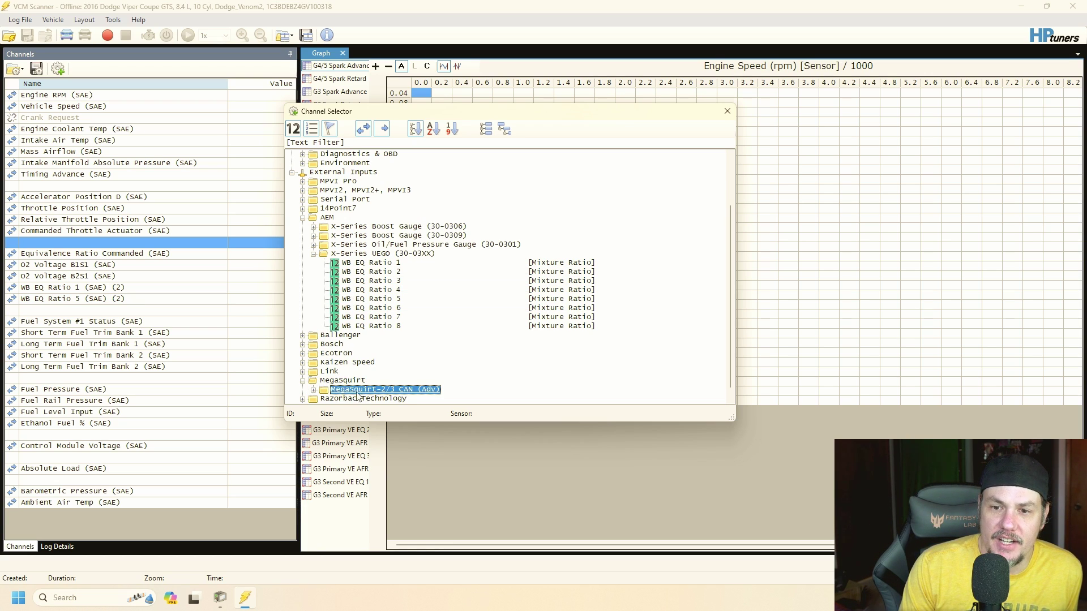
click(314, 390)
scroll(421, 365, down, 1)
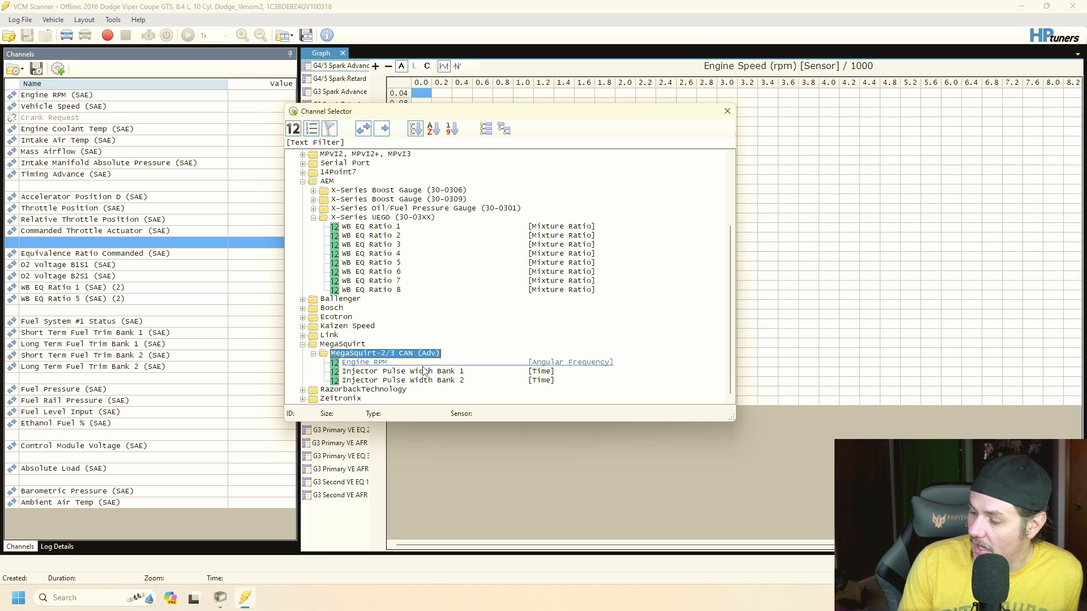
click(424, 372)
click(443, 381)
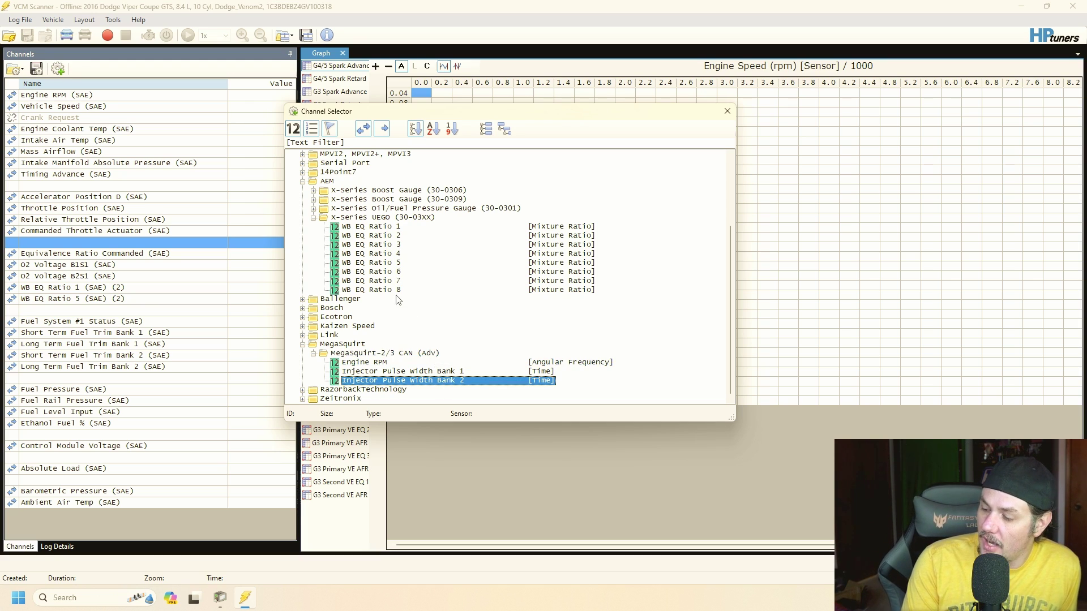
key(Up)
key(Down)
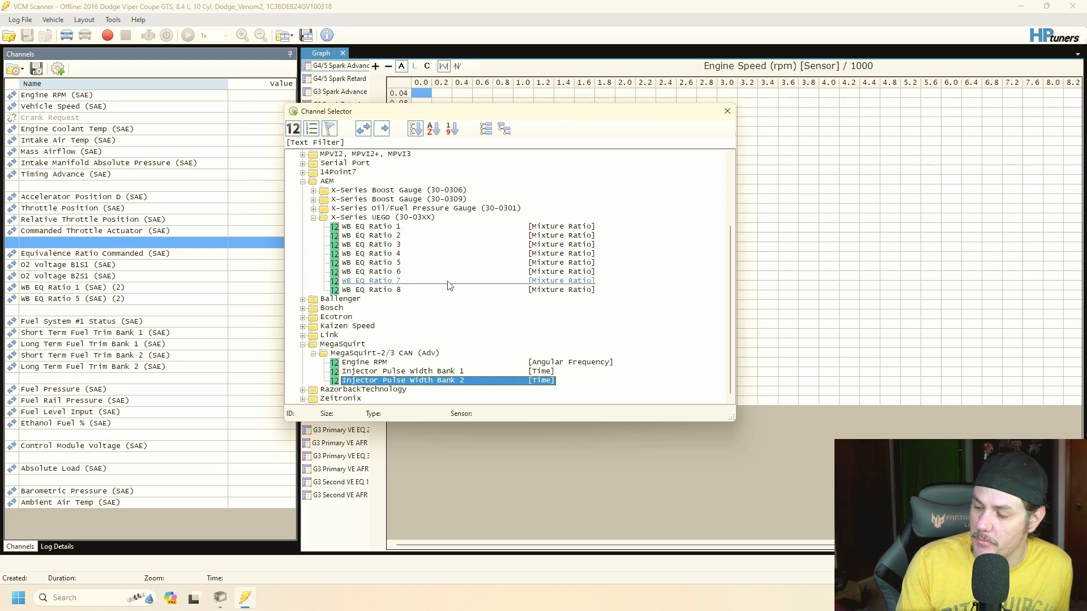
click(428, 355)
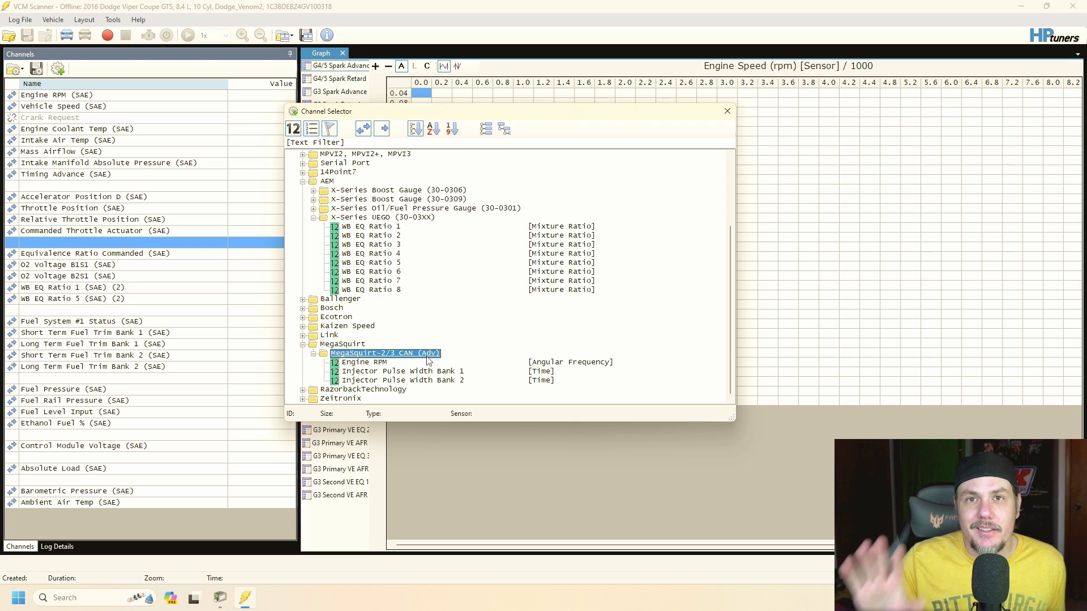